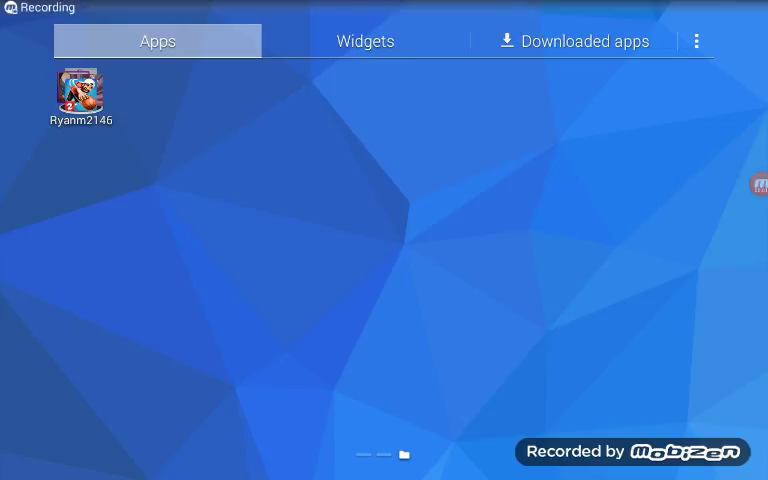
- Page through the app drawer and open the Ryanm2146 games folder listing Township, ROBLOX and slither.io
drag(250, 250, 600, 250)
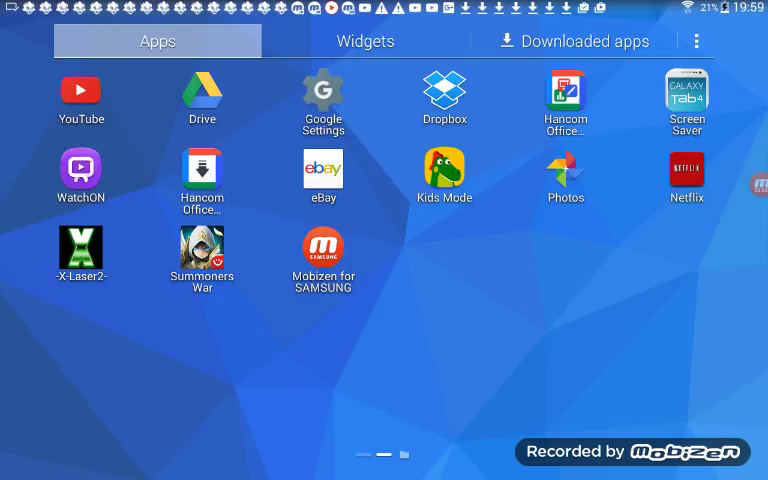
drag(500, 300, 200, 300)
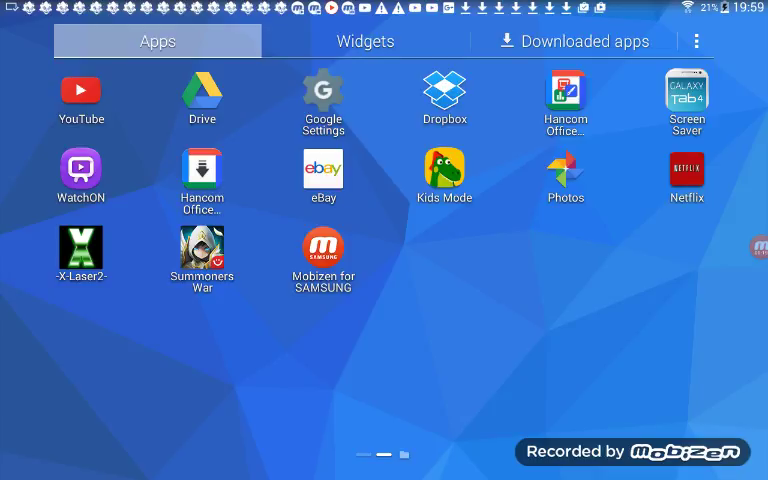
drag(600, 300, 150, 300)
mouse_move(200, 300)
mouse_down()
mouse_move(560, 300)
mouse_move(150, 300)
mouse_up()
mouse_move(200, 300)
mouse_down()
mouse_move(560, 300)
mouse_move(150, 300)
mouse_up()
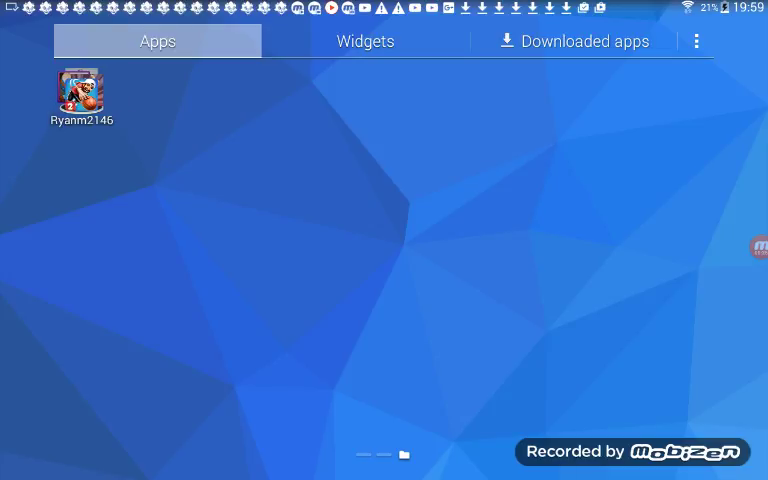
click(81, 95)
scroll(380, 280, down, 2)
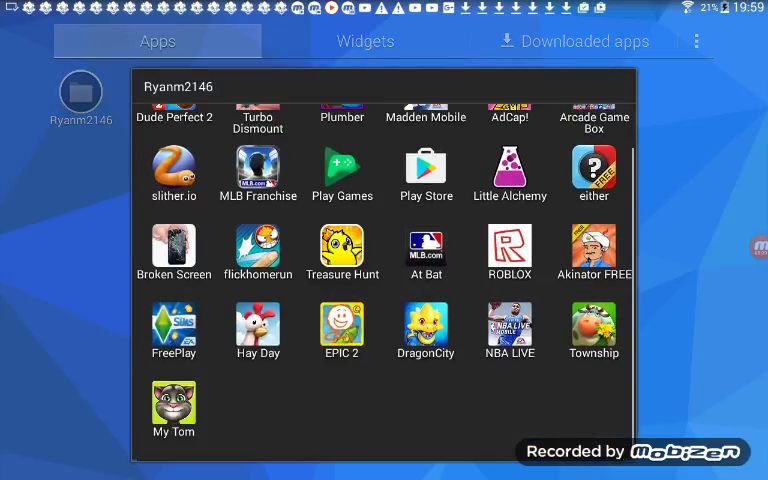
scroll(380, 280, up, 2)
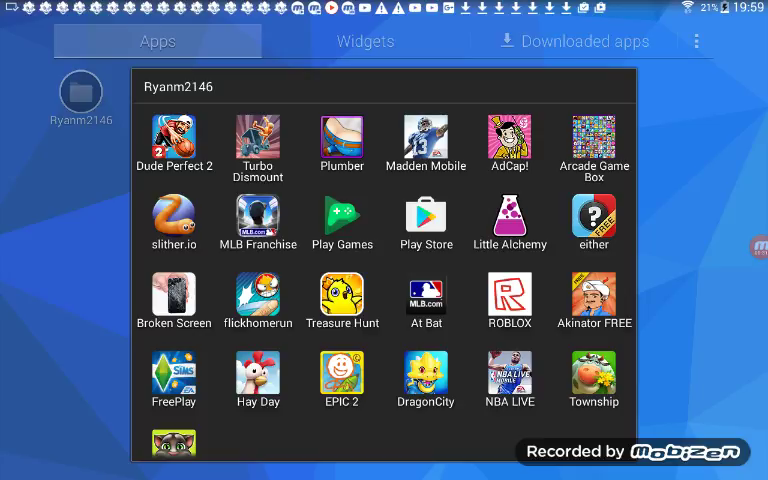
- Launch Township from the games folder and let the level-24 town load
click(426, 224)
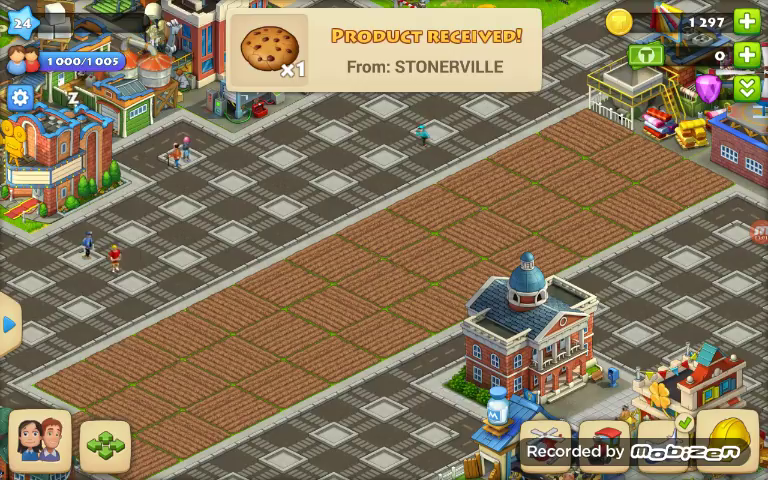
drag(300, 150, 450, 350)
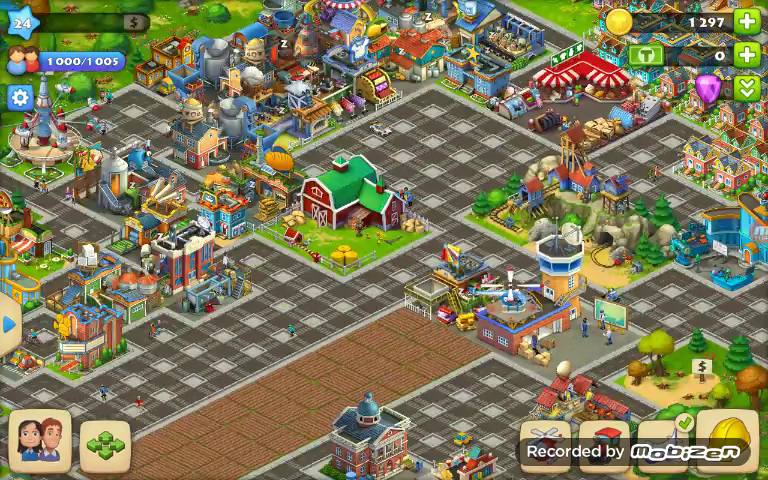
drag(300, 250, 350, 200)
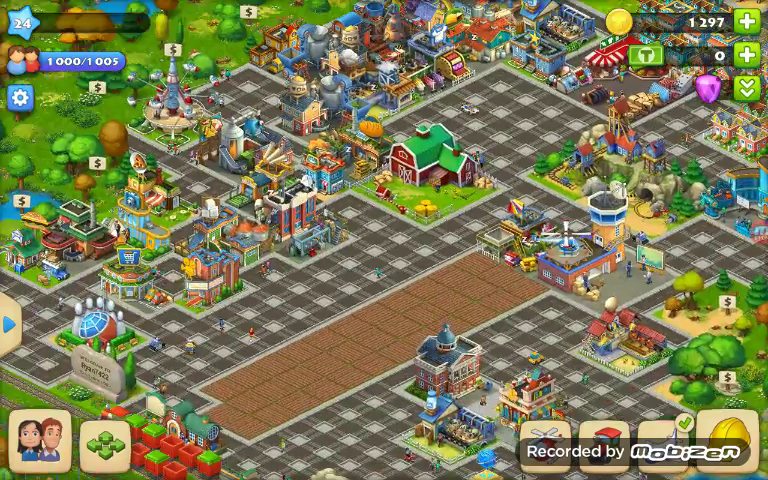
drag(430, 155, 360, 315)
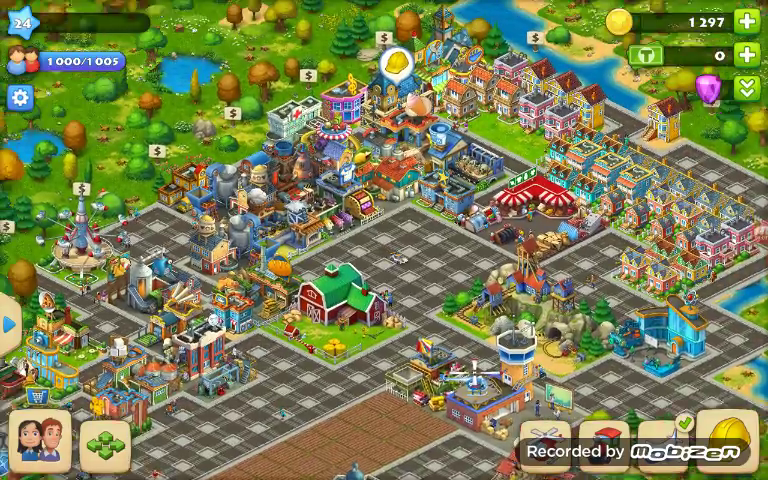
scroll(360, 315, up, 4)
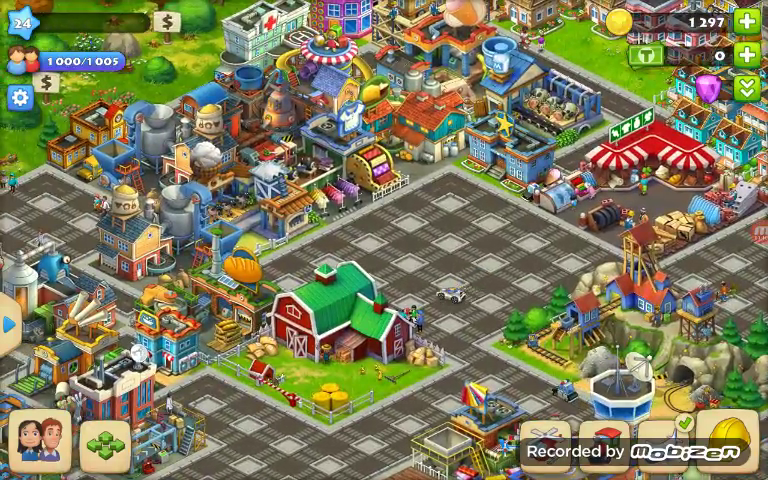
click(165, 125)
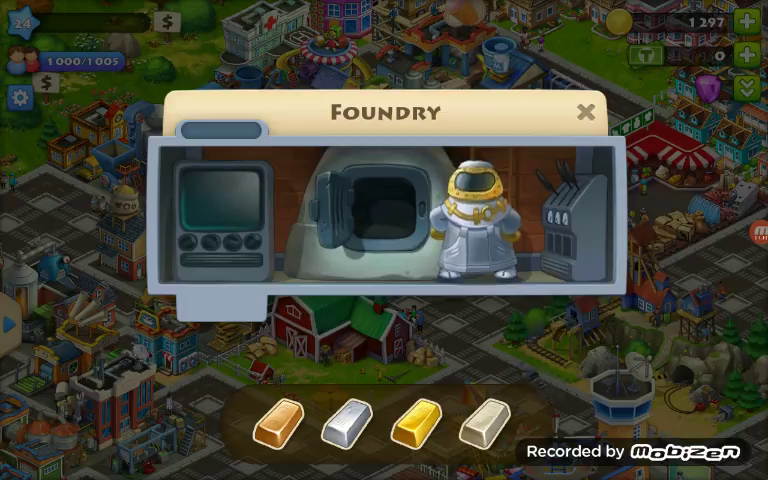
click(585, 112)
drag(450, 380, 350, 230)
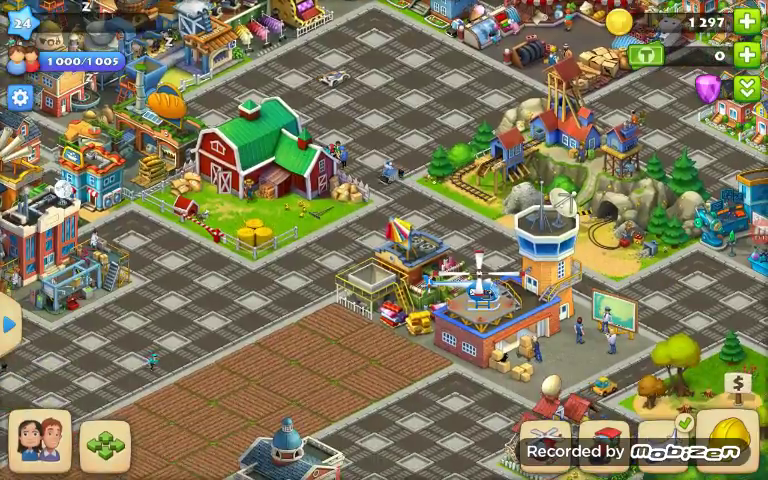
click(262, 158)
click(632, 35)
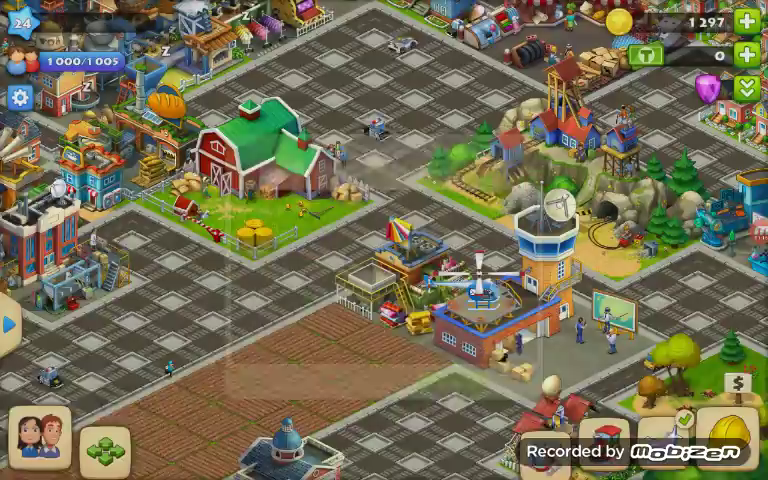
drag(380, 150, 360, 235)
click(520, 100)
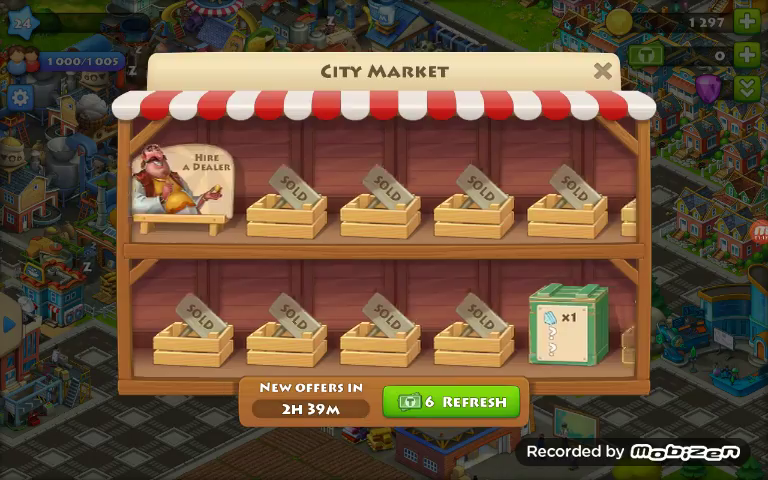
click(603, 71)
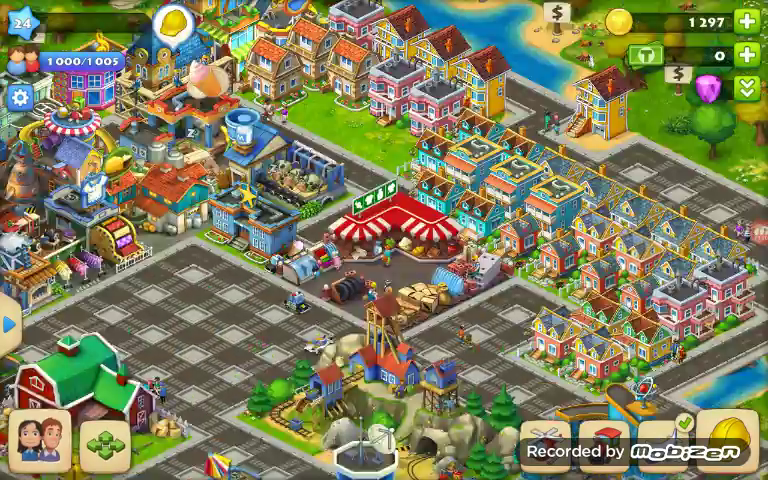
drag(400, 150, 250, 330)
drag(300, 300, 500, 100)
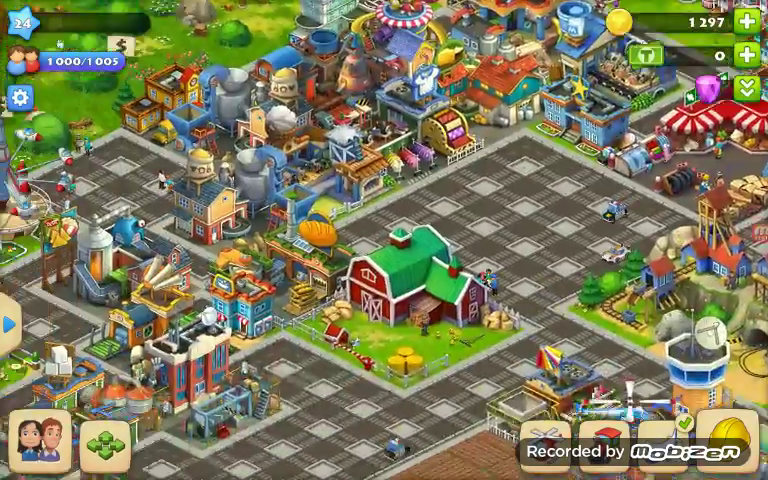
drag(500, 300, 250, 150)
drag(600, 300, 250, 380)
drag(500, 250, 380, 280)
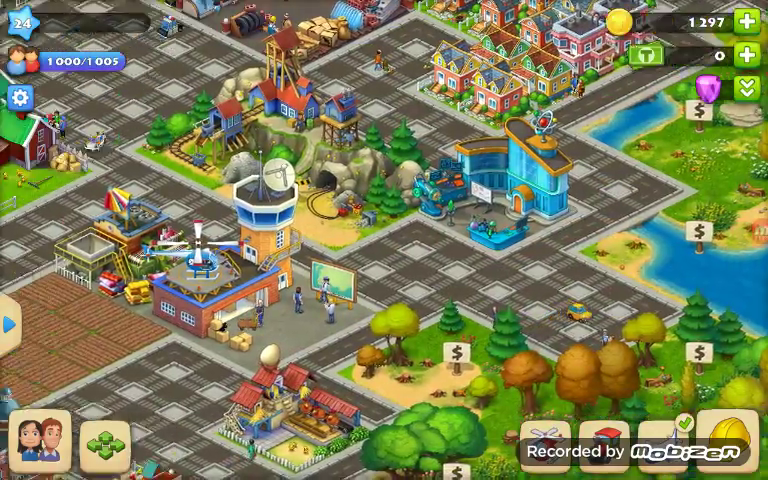
drag(350, 120, 430, 300)
drag(350, 150, 380, 250)
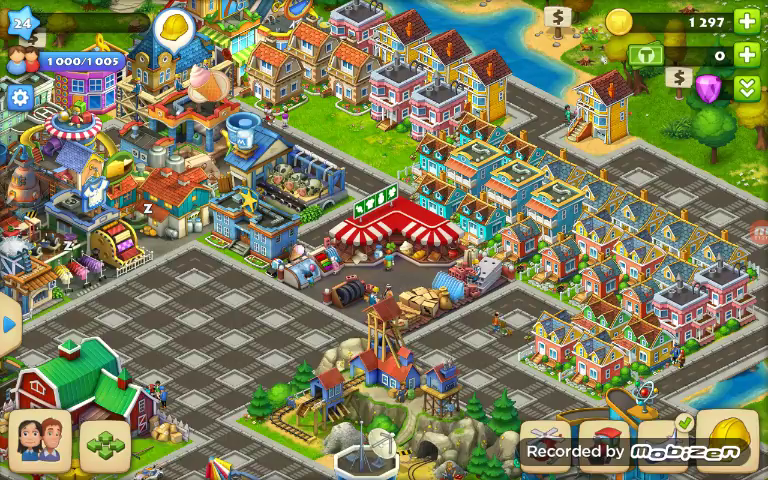
click(728, 437)
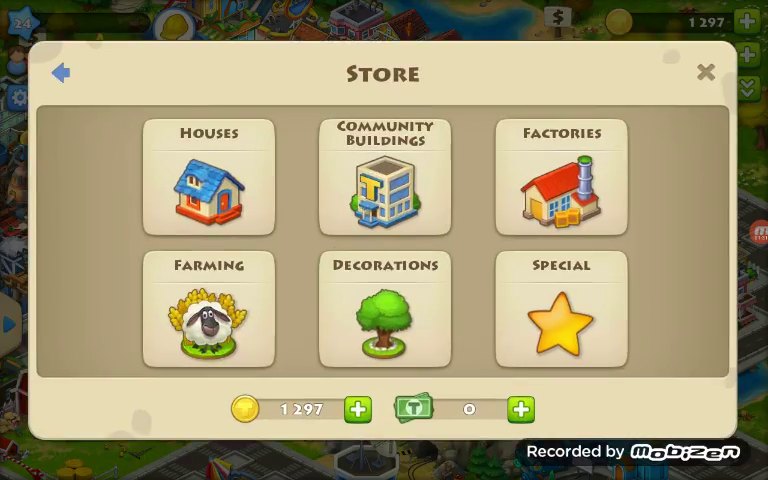
- Browse Special buildings, close the store, and load a cookie crate at the Airport for 211 coins
click(561, 310)
drag(500, 240, 400, 240)
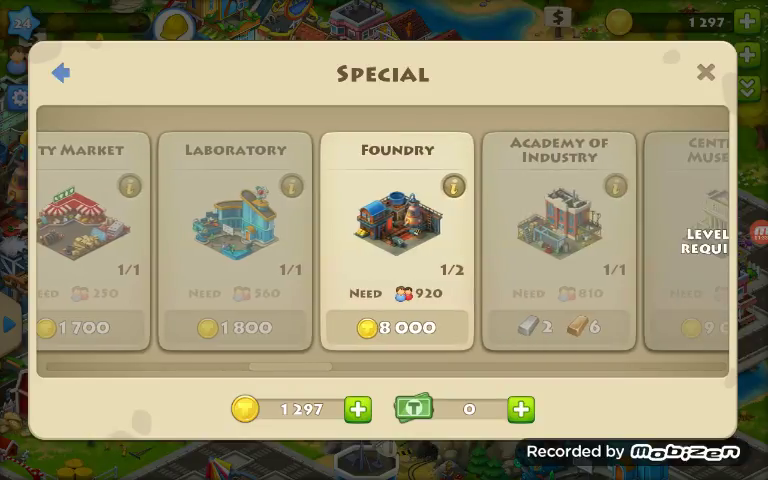
click(705, 72)
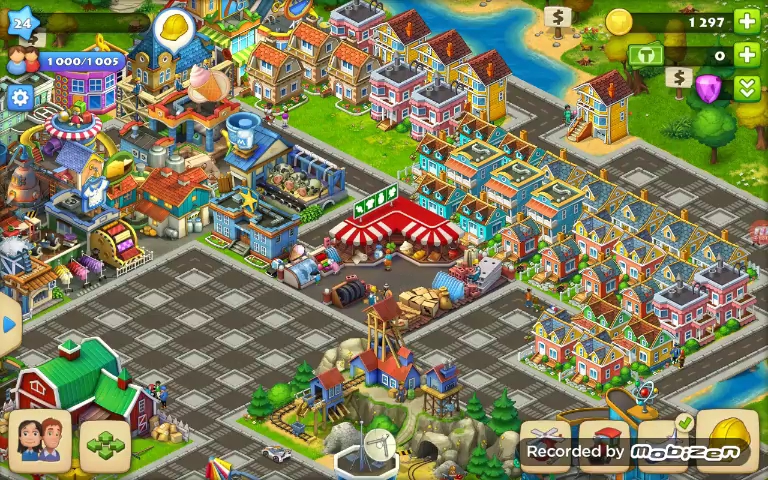
click(398, 265)
click(405, 255)
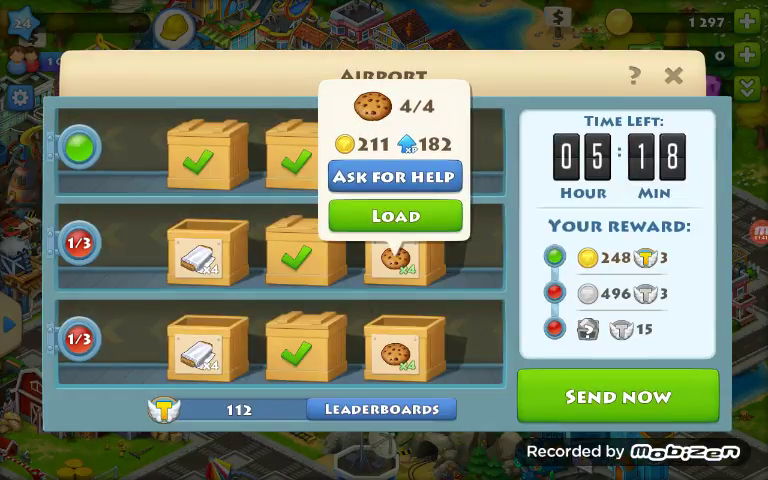
click(396, 216)
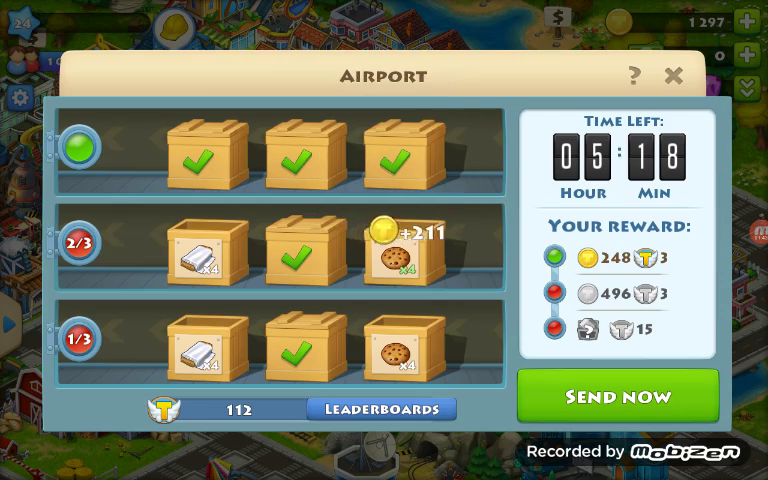
- Check the Barn's storage inventory, then bring up the Stonerville co-op chat
click(673, 76)
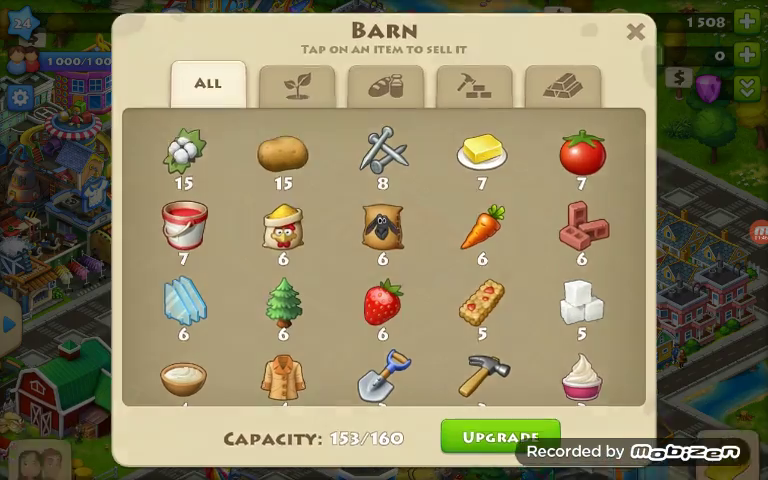
click(635, 31)
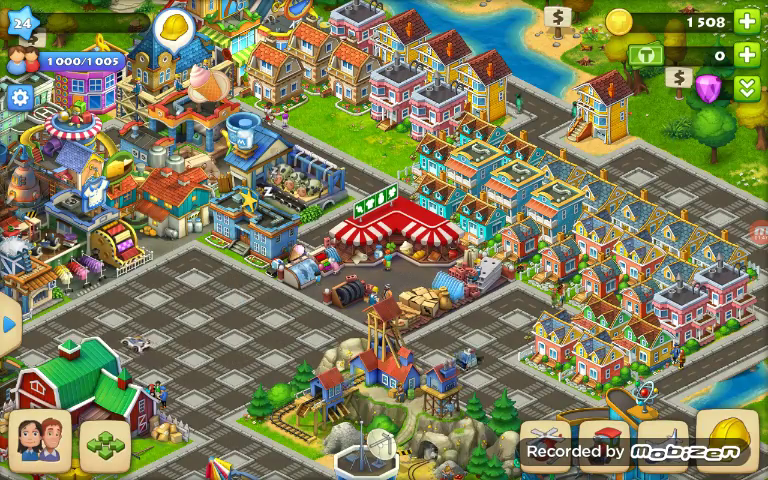
click(8, 324)
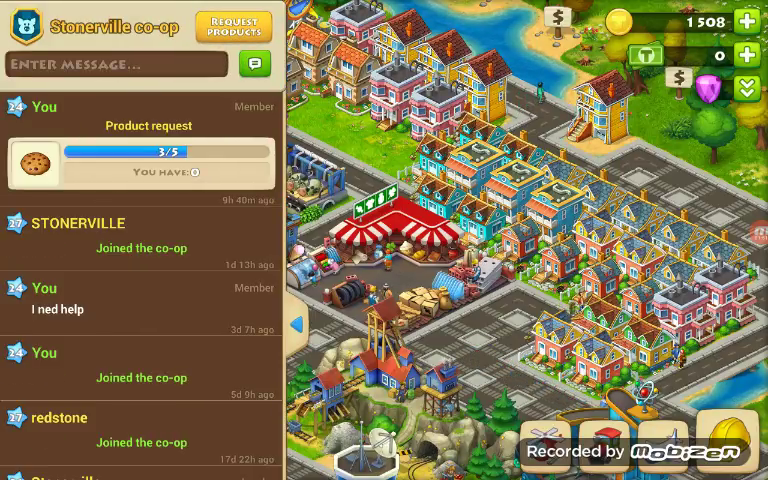
click(234, 26)
scroll(302, 265, down, 2)
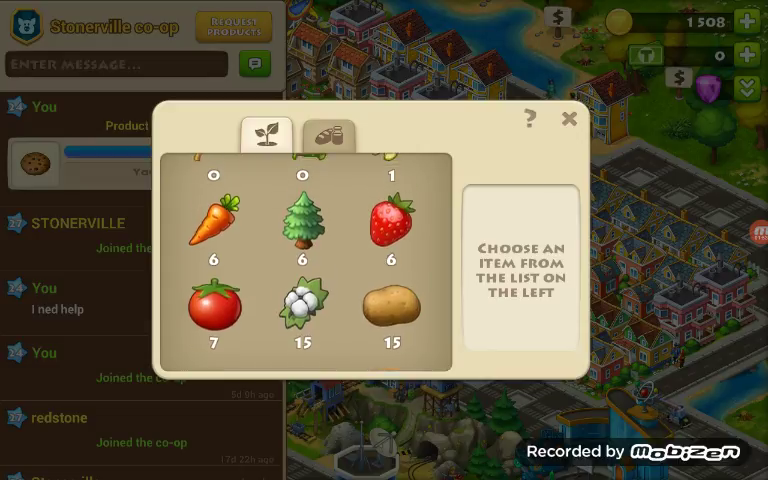
click(328, 134)
scroll(302, 265, down, 2)
scroll(302, 265, down, 2)
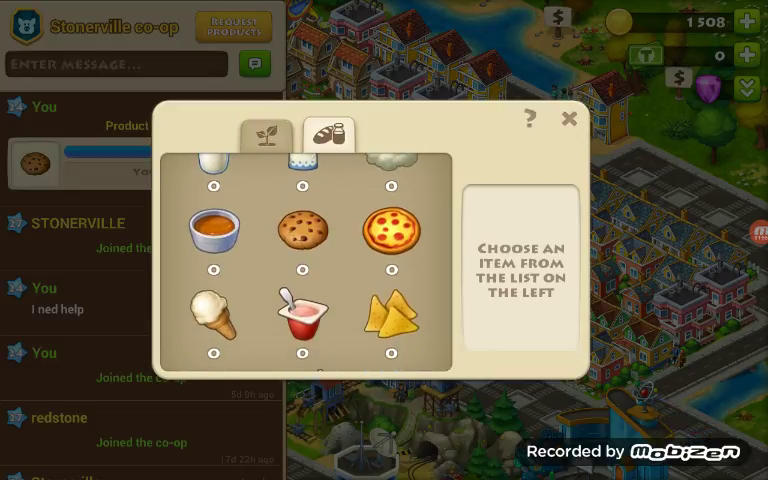
scroll(302, 265, down, 3)
scroll(302, 265, down, 1)
scroll(302, 265, down, 3)
scroll(302, 265, down, 3)
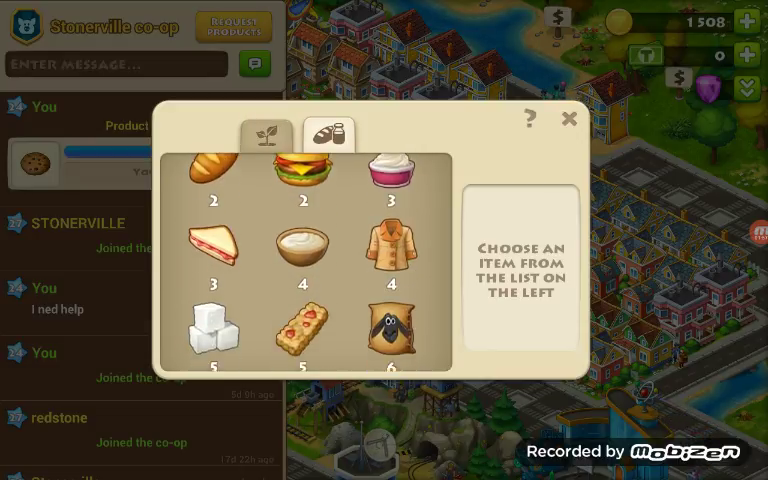
scroll(302, 265, down, 3)
scroll(302, 265, up, 1)
scroll(302, 265, up, 5)
scroll(302, 265, up, 1)
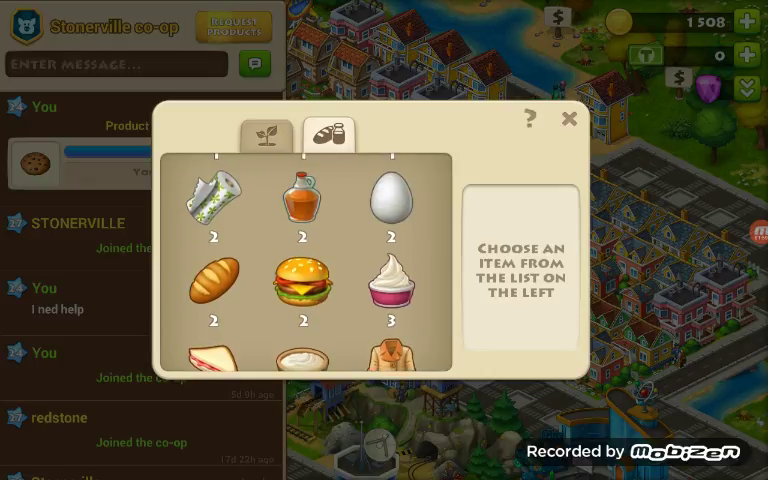
scroll(302, 265, down, 5)
scroll(302, 265, up, 1)
scroll(302, 265, up, 2)
scroll(302, 265, up, 2)
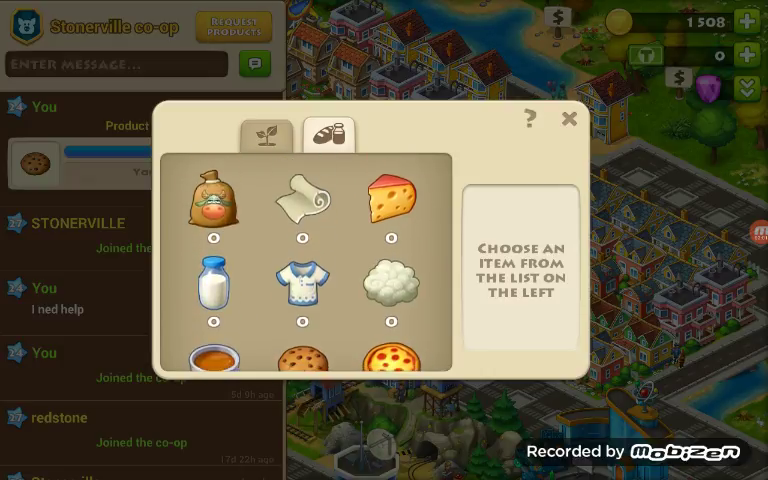
click(569, 119)
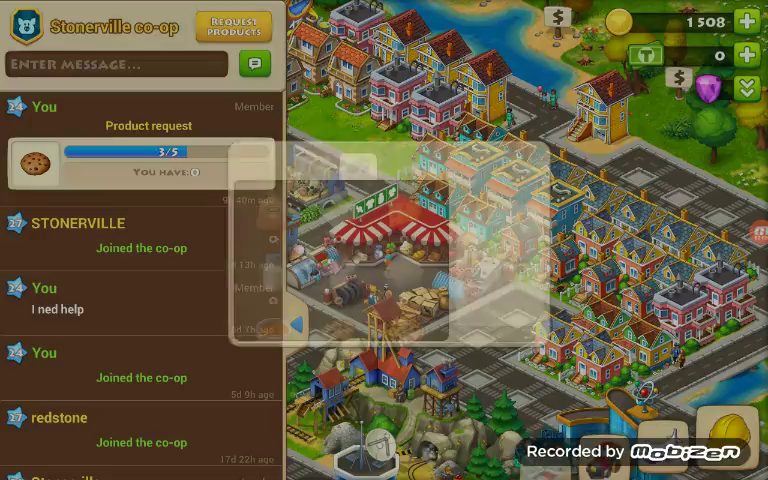
click(500, 250)
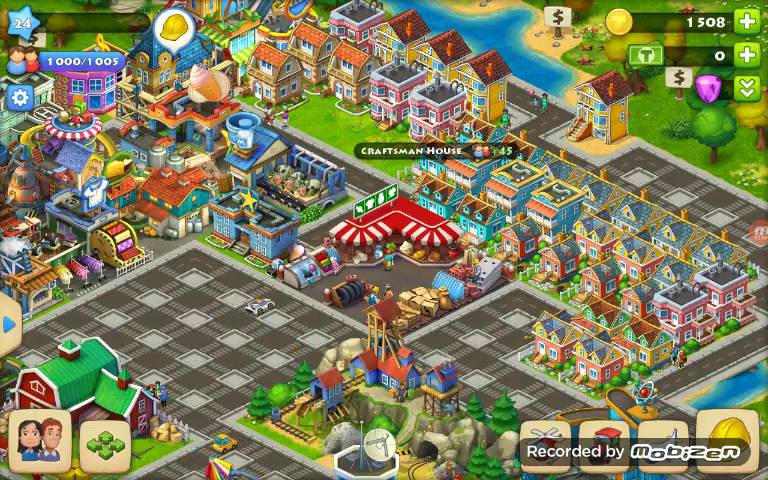
key(super)
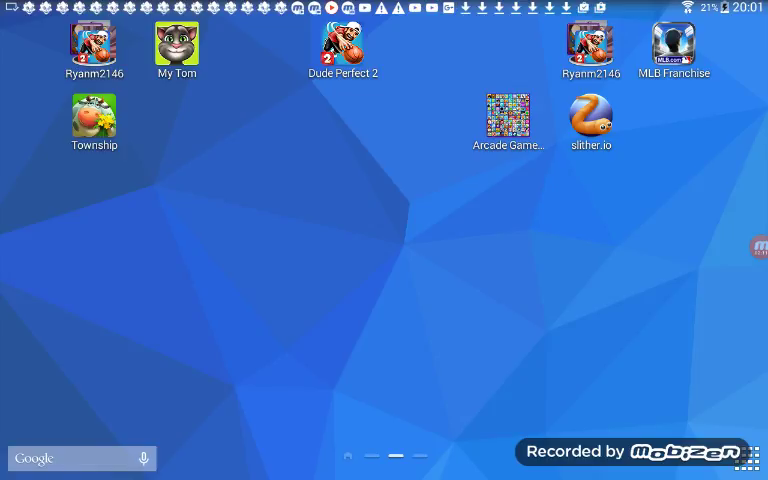
- Leave Township, swipe the home pages, and reach the Play Store via Play Games in the apps folder
drag(600, 280, 200, 280)
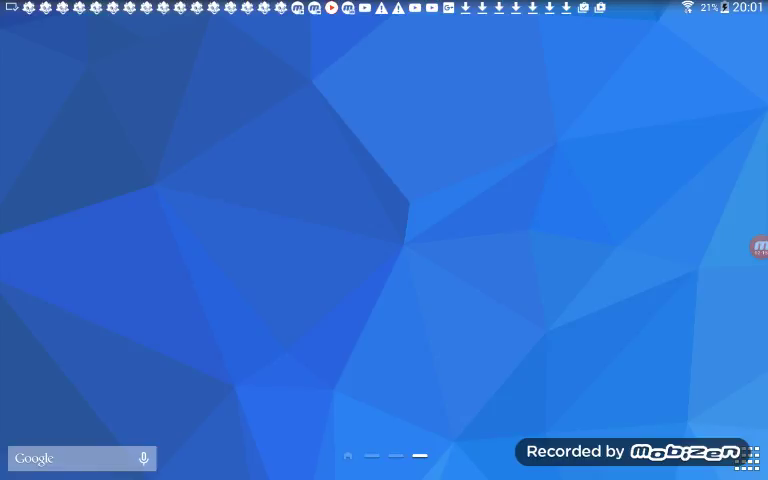
drag(200, 280, 600, 280)
click(393, 395)
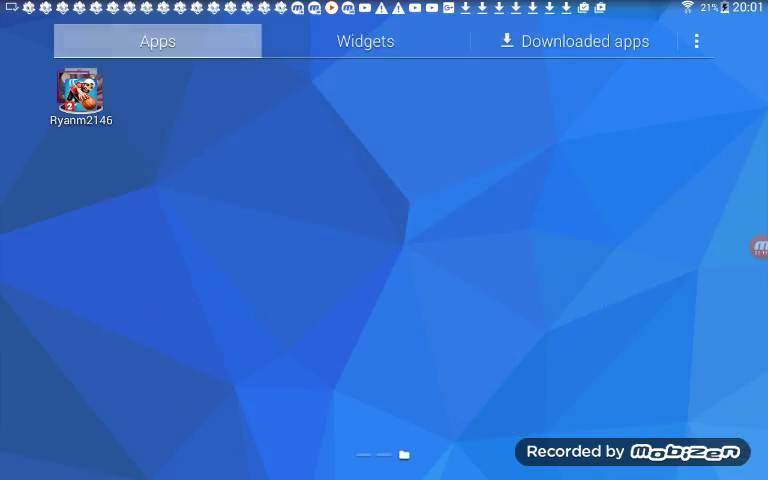
click(131, 95)
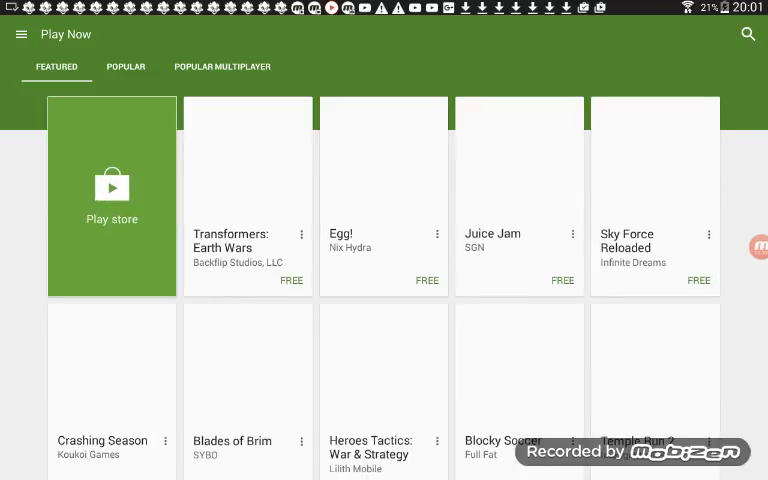
click(67, 112)
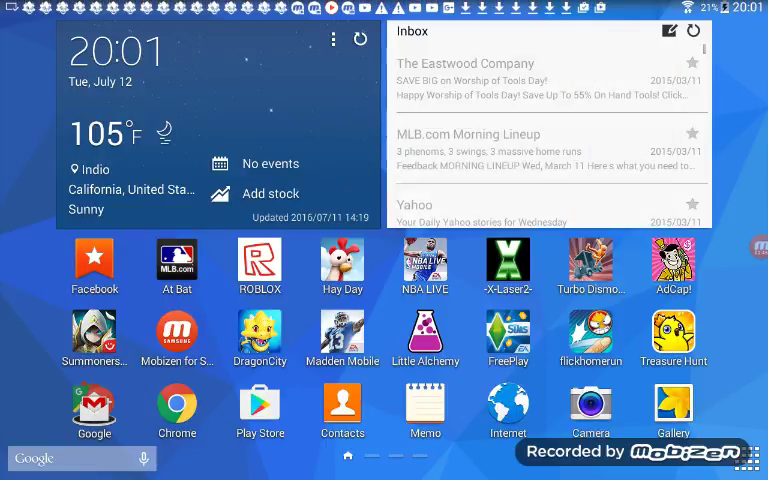
- Relaunch Google Play Games from the apps folder and go to the Play Store Games storefront
click(747, 458)
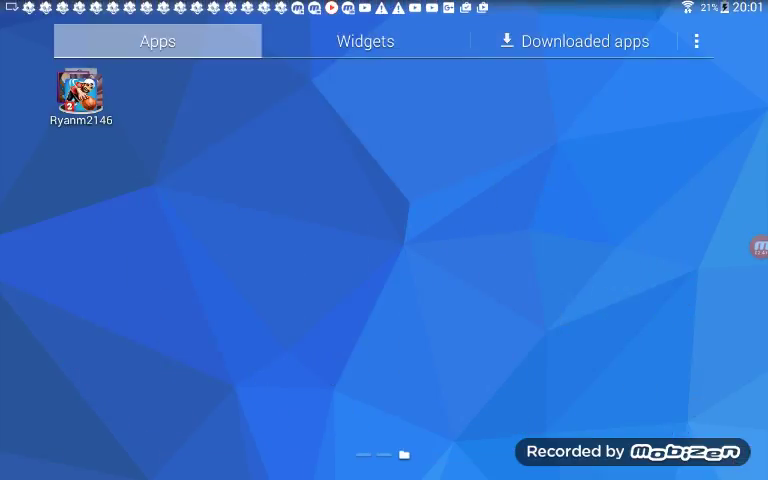
click(222, 95)
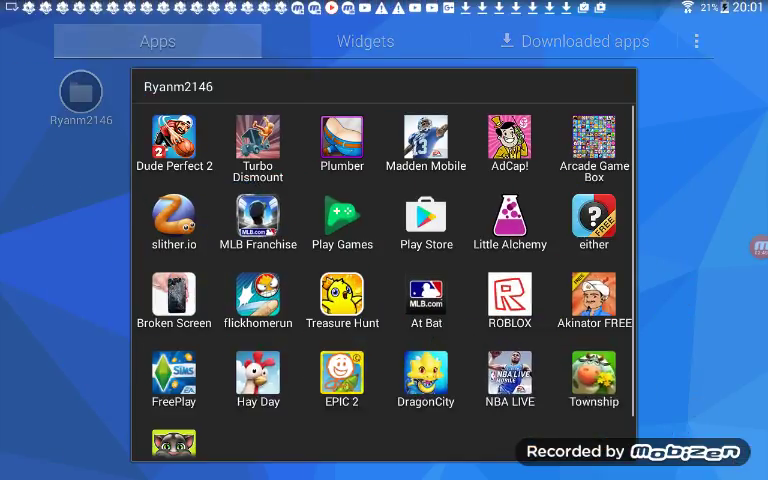
click(342, 222)
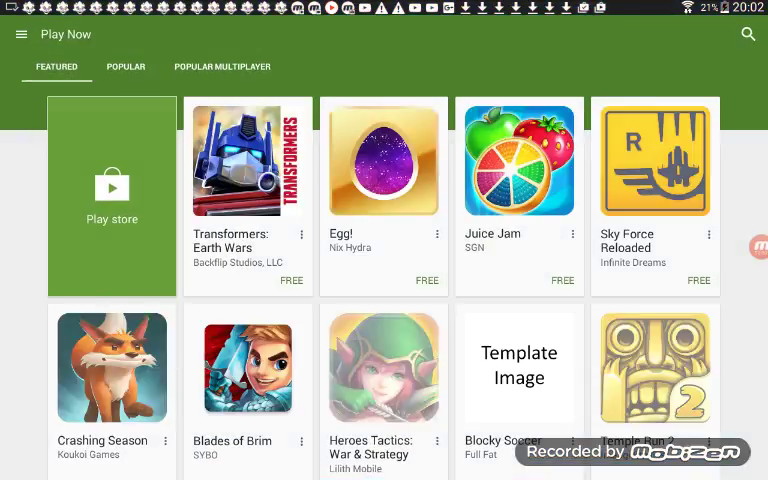
click(112, 196)
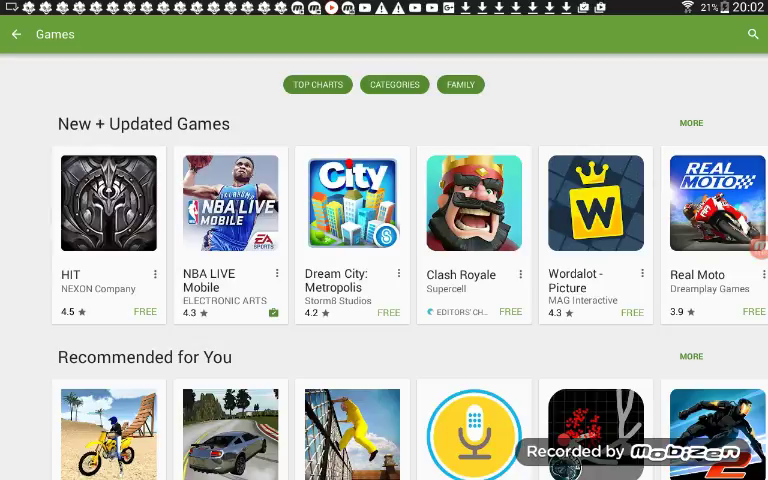
click(752, 33)
text(mobizen)
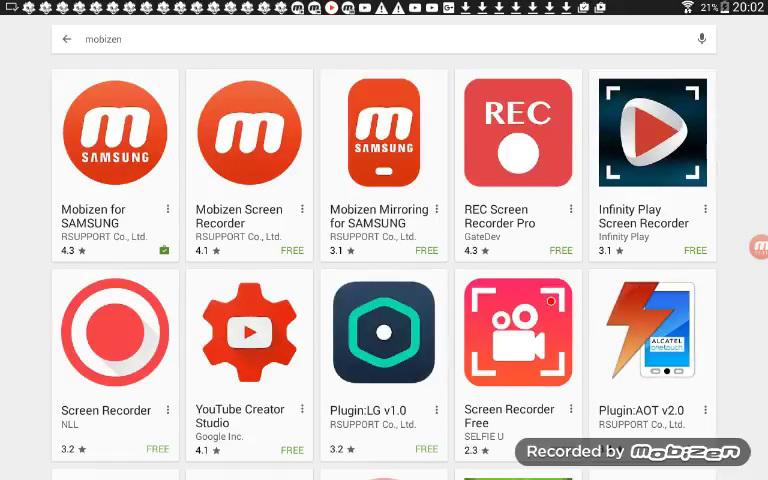
- Open the Mobizen for SAMSUNG listing, already installed, rated 4.3 with 5 million downloads
click(115, 160)
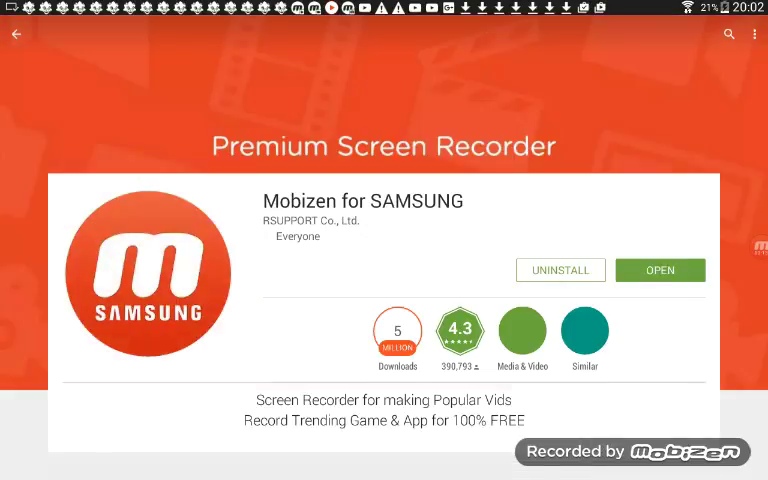
scroll(384, 300, down, 5)
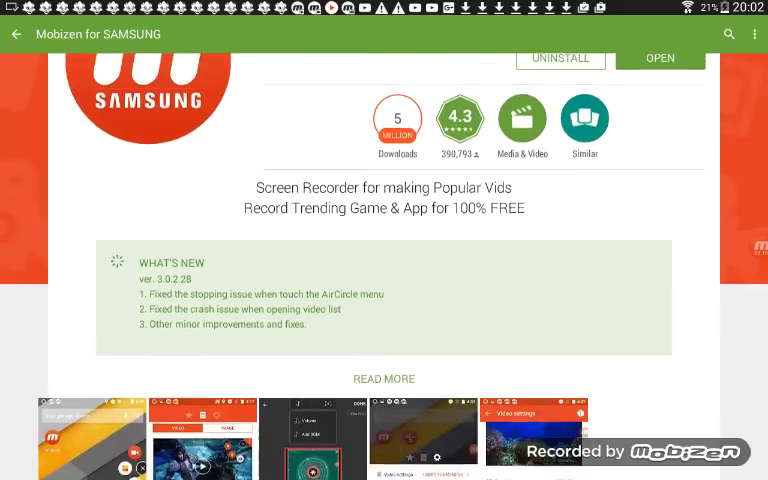
scroll(384, 300, down, 5)
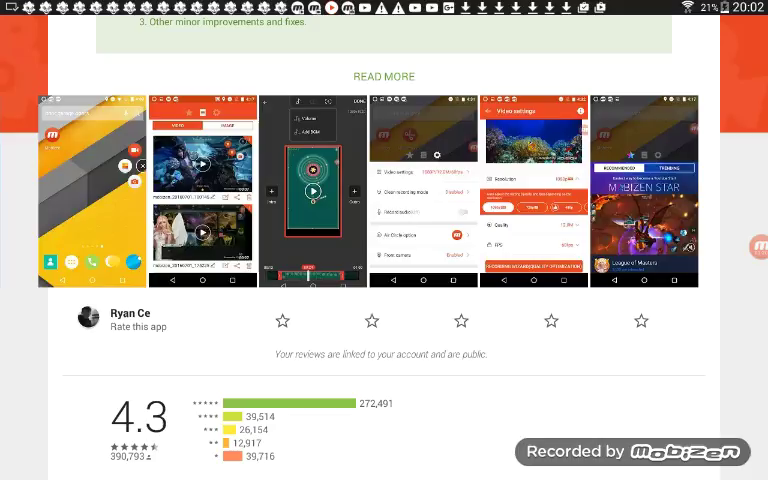
scroll(384, 240, up, 2)
scroll(384, 240, down, 1)
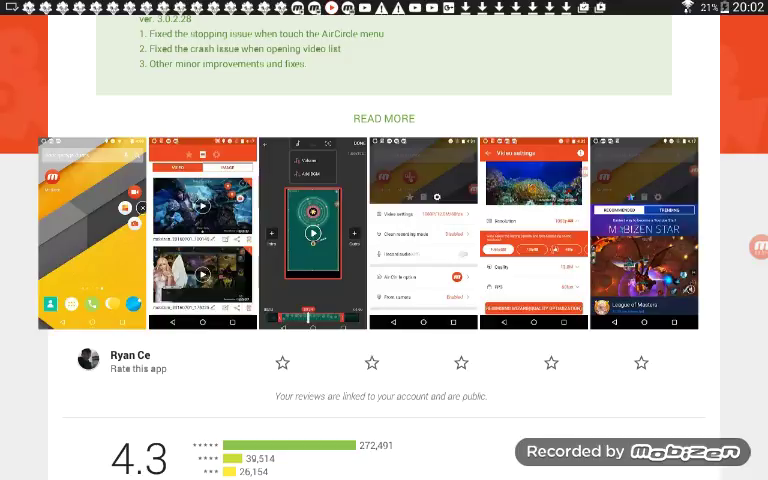
scroll(384, 240, up, 5)
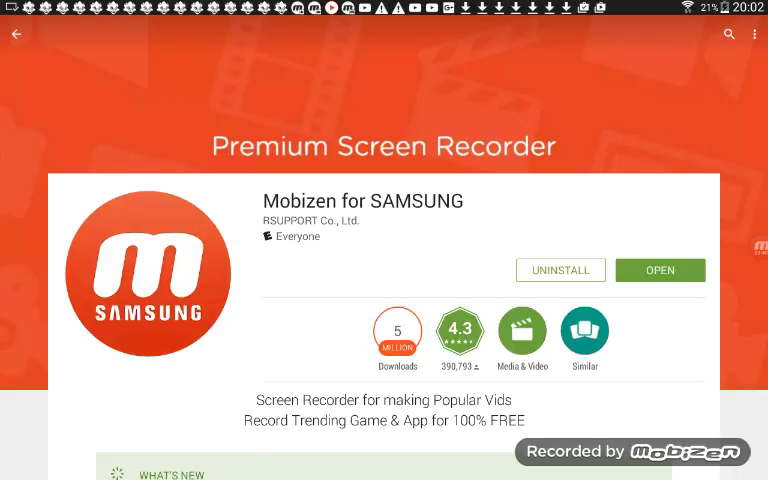
- Uninstall Summoners War from the app drawer, then launch YouTube
key(Home)
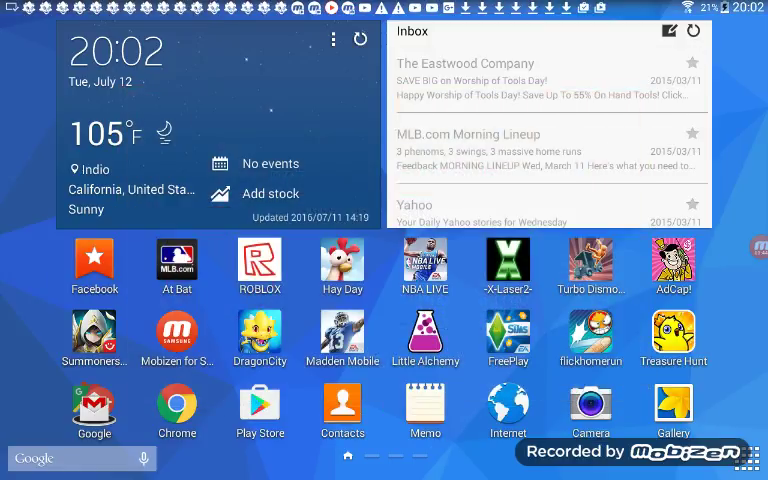
drag(94, 340, 57, 198)
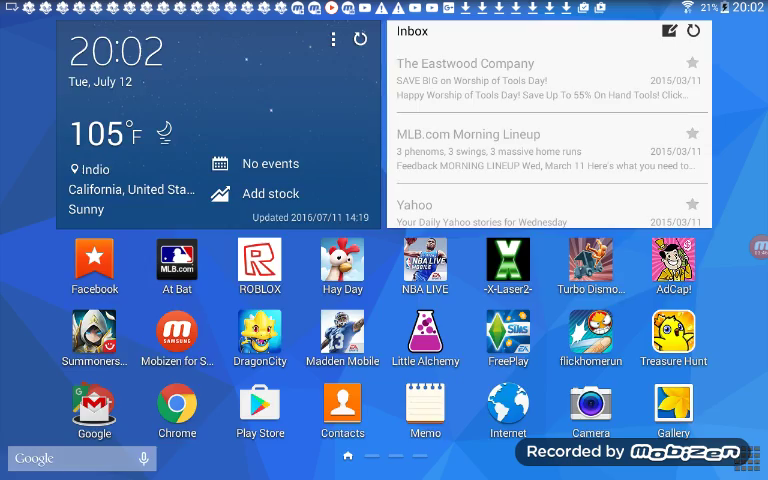
click(748, 458)
drag(200, 250, 600, 250)
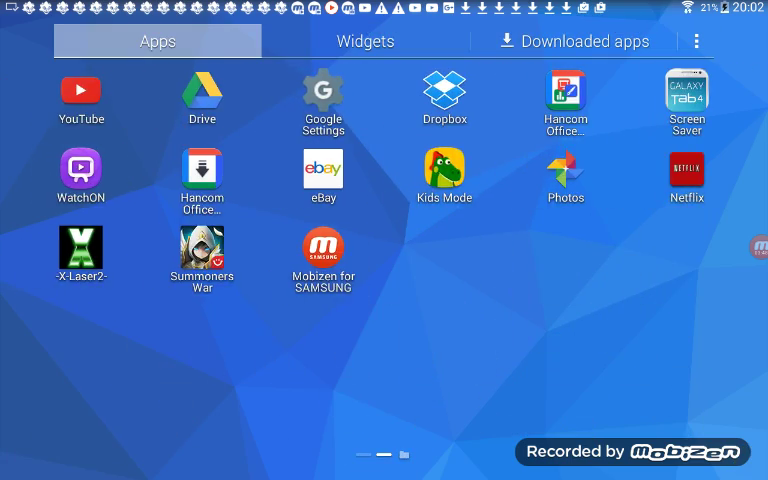
drag(124, 150, 490, 35)
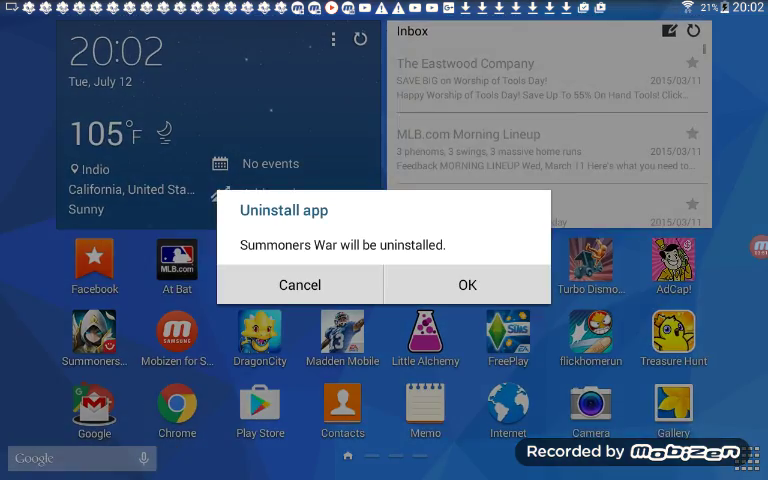
click(466, 284)
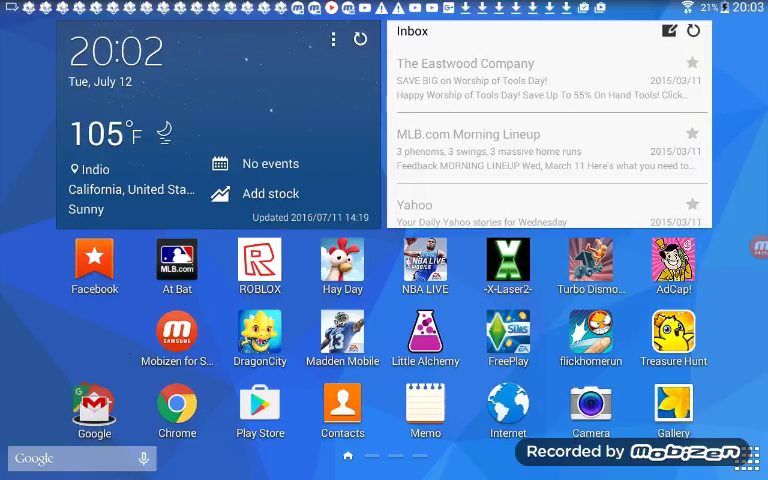
click(747, 457)
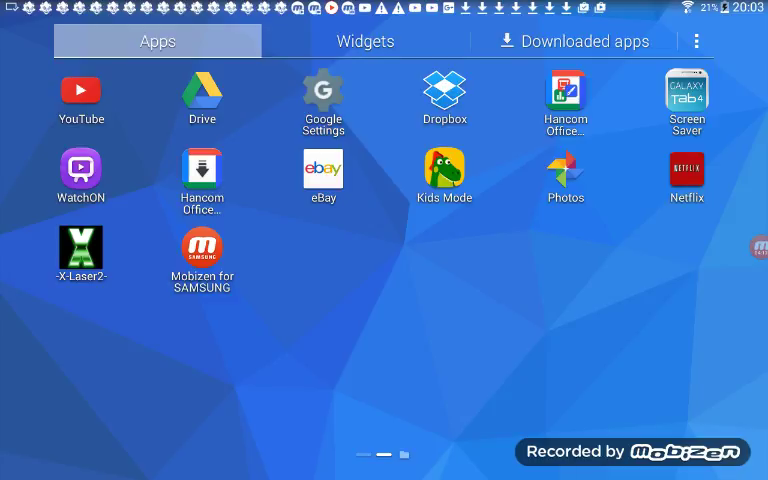
click(81, 98)
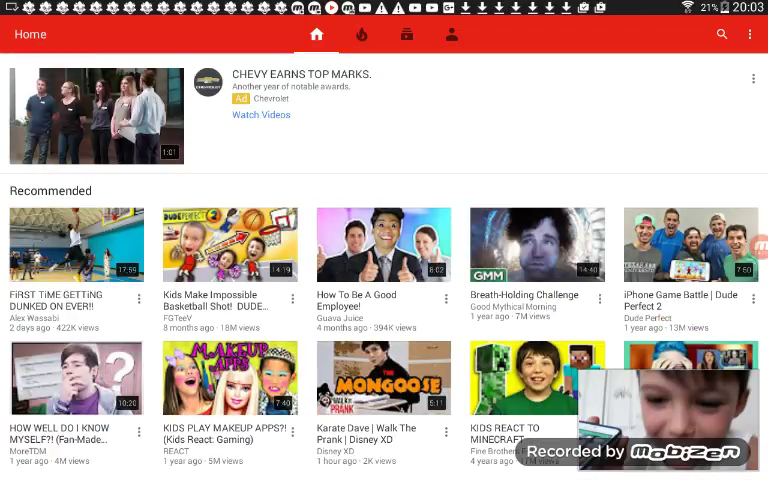
- On YouTube's Account page, open and dismiss the upload picker, then go to My videos
click(451, 34)
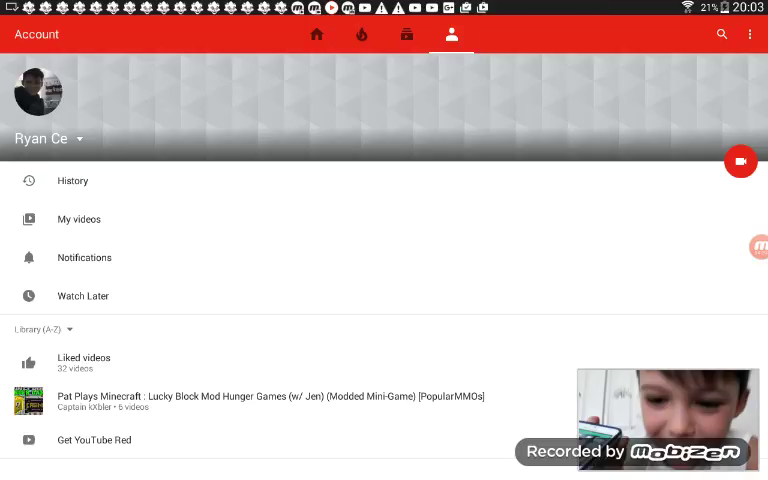
click(740, 161)
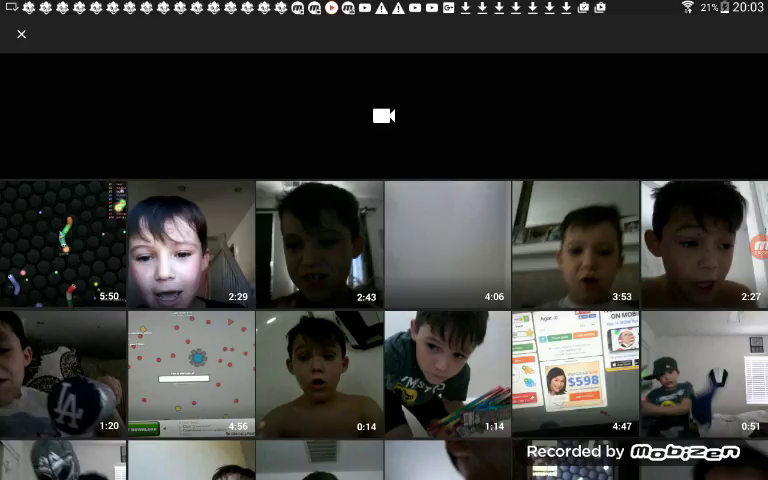
click(21, 34)
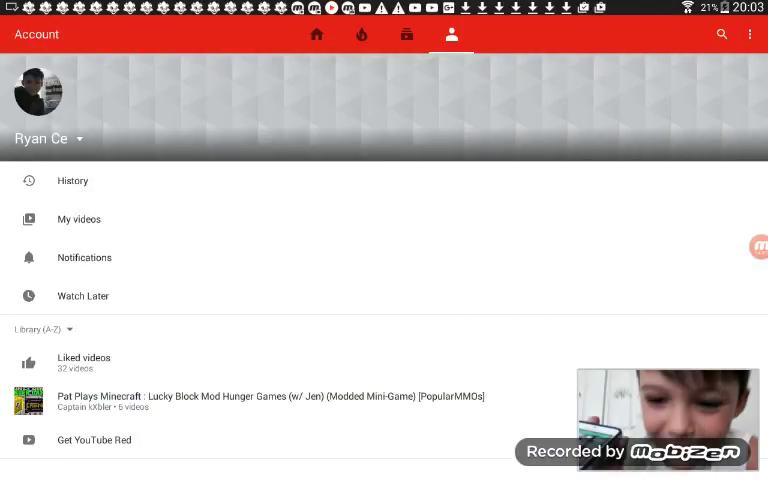
click(79, 219)
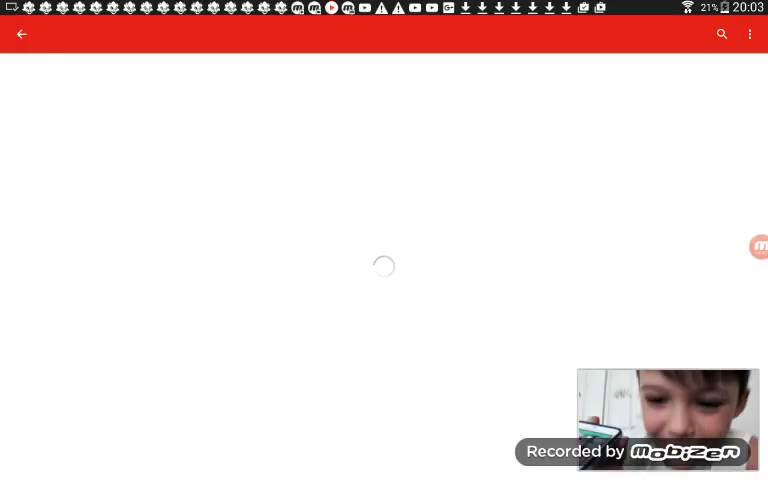
scroll(300, 260, down, 5)
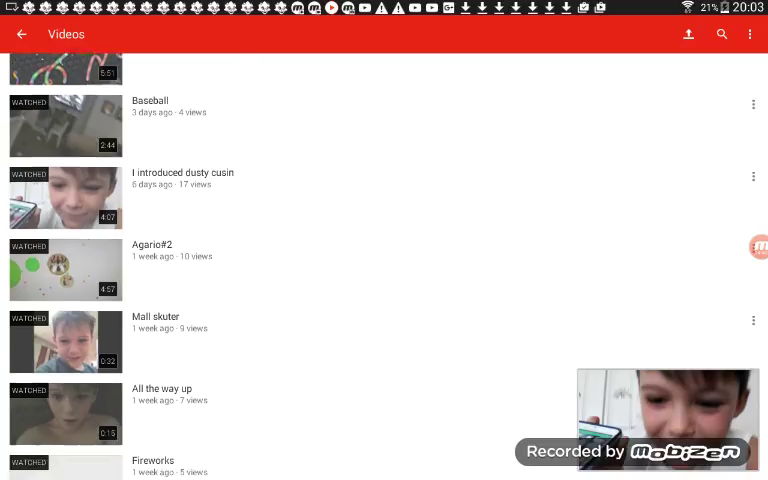
scroll(300, 260, down, 5)
scroll(300, 260, down, 5)
scroll(300, 260, up, 4)
scroll(300, 260, up, 4)
scroll(300, 260, up, 4)
scroll(300, 260, up, 4)
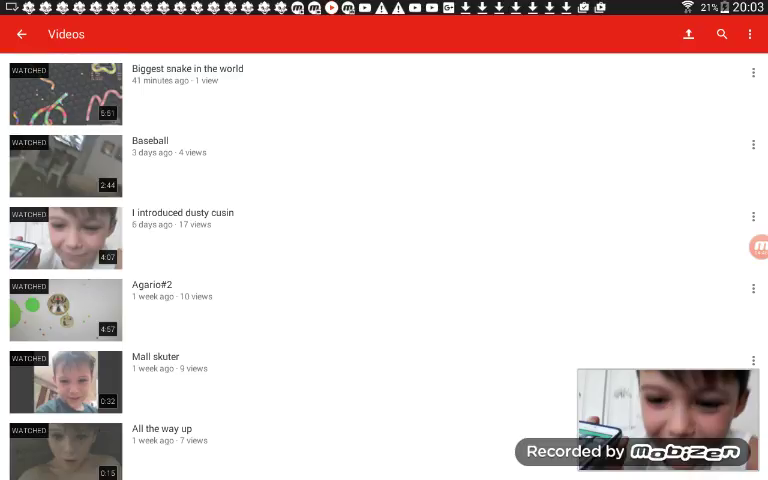
scroll(300, 260, down, 3)
scroll(300, 260, down, 3)
scroll(300, 260, down, 3)
scroll(300, 260, down, 3)
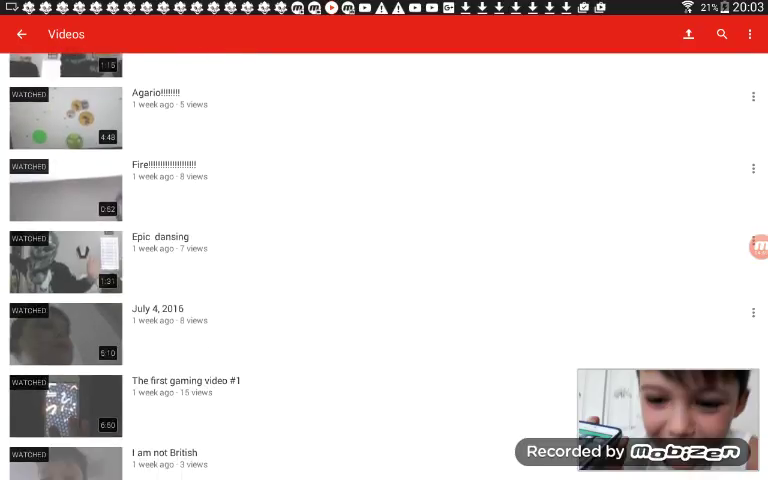
scroll(300, 260, down, 3)
scroll(300, 260, down, 3)
scroll(300, 260, down, 3)
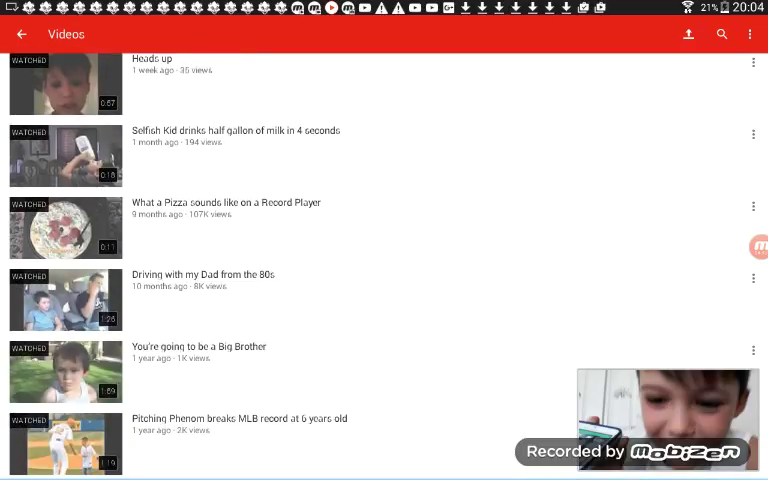
- Go back from the scrolled My videos list to the YouTube Account page
click(22, 34)
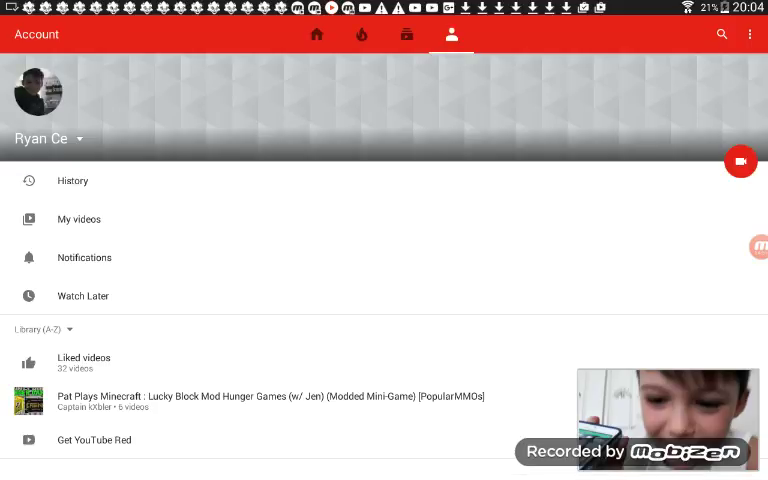
click(41, 138)
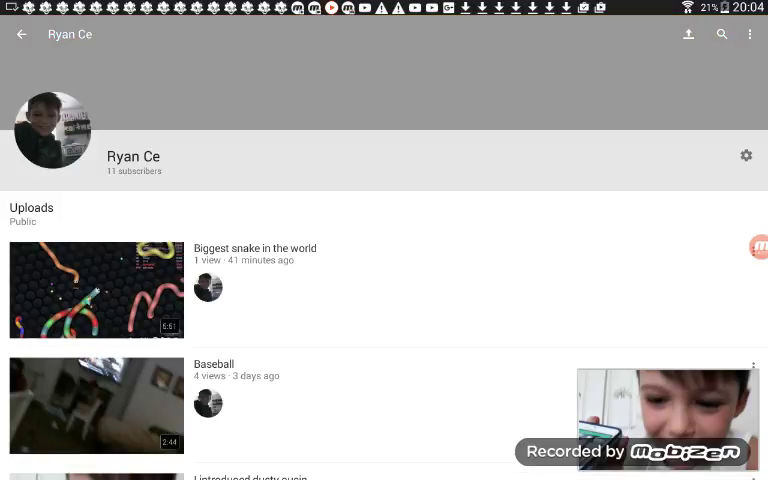
click(22, 34)
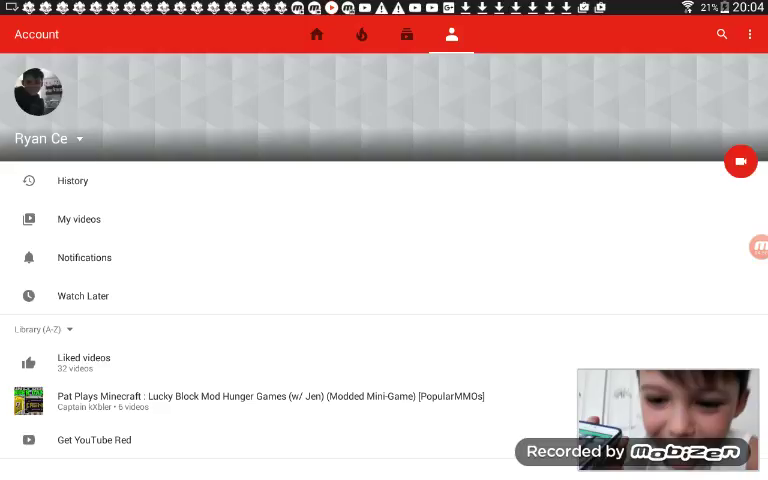
click(48, 138)
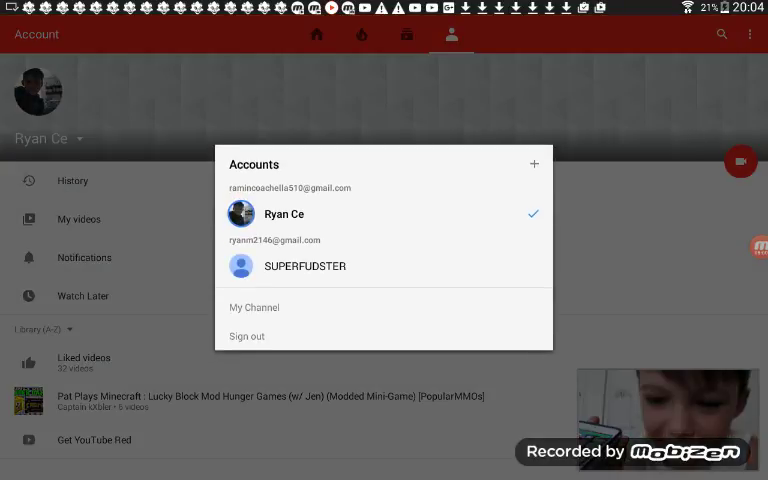
click(650, 300)
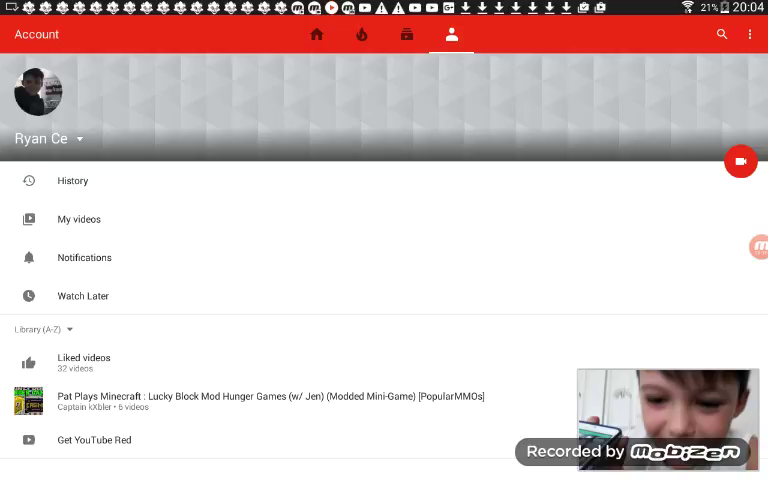
click(759, 247)
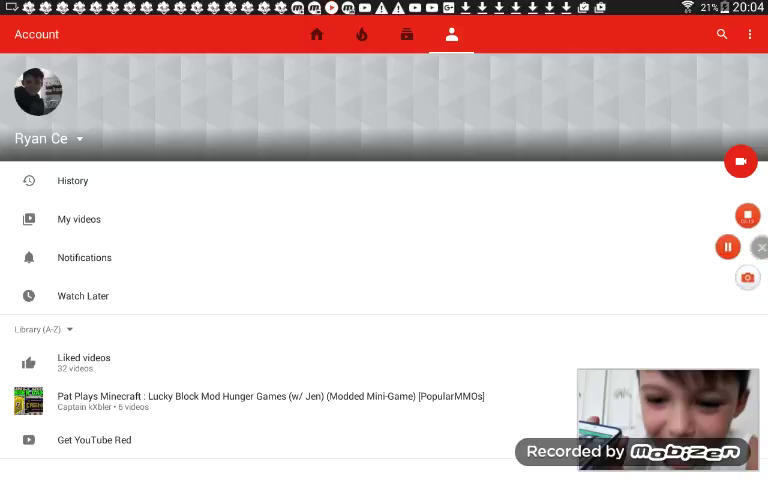